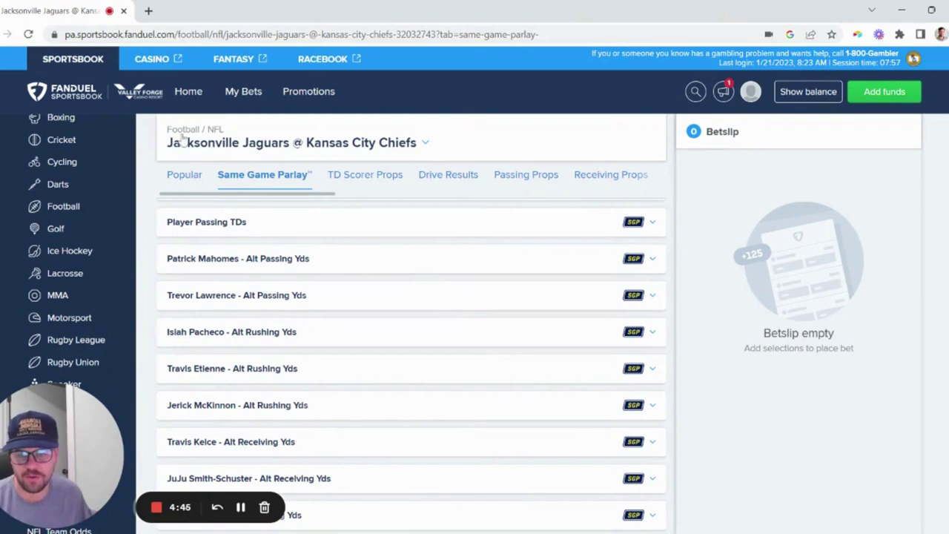
Review the popular bets offered for the Jacksonville Jaguars @ Kansas City Chiefs game
left_click_drag(166, 147, 408, 158)
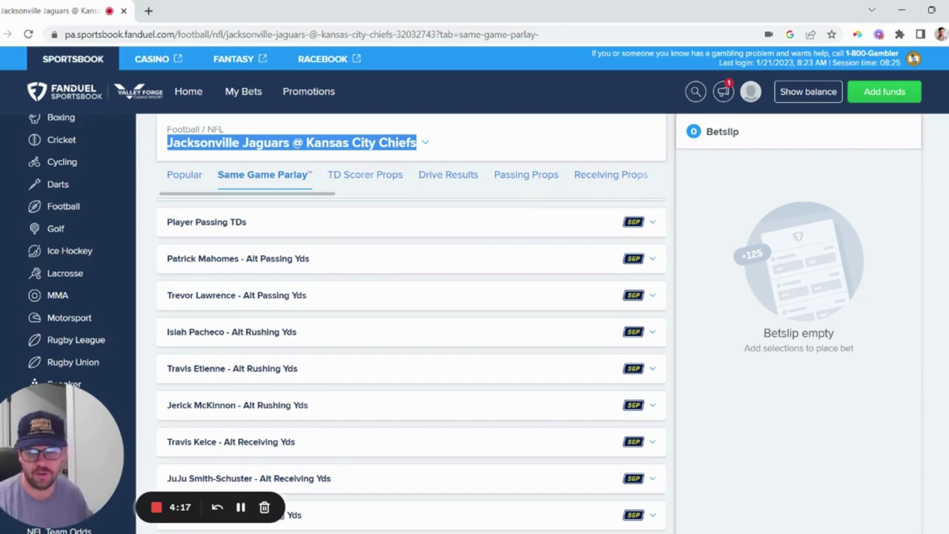
left_click(189, 178)
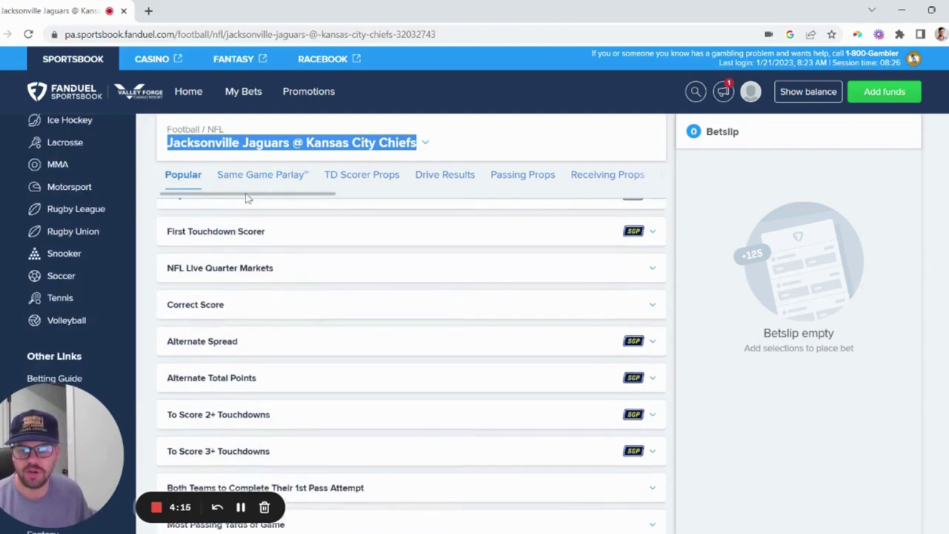
scroll(245, 210, "down", 1)
scroll(245, 210, "up", 8)
scroll(215, 295, "down", 3)
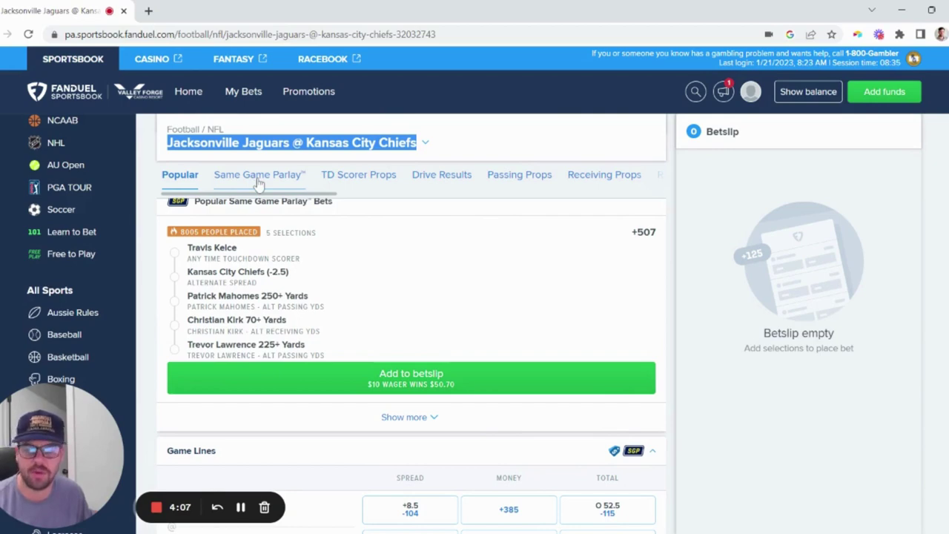
From the game's Same Game Parlay markets, add Trevor Lawrence 225+ alternate passing yards to the betslip
left_click(259, 178)
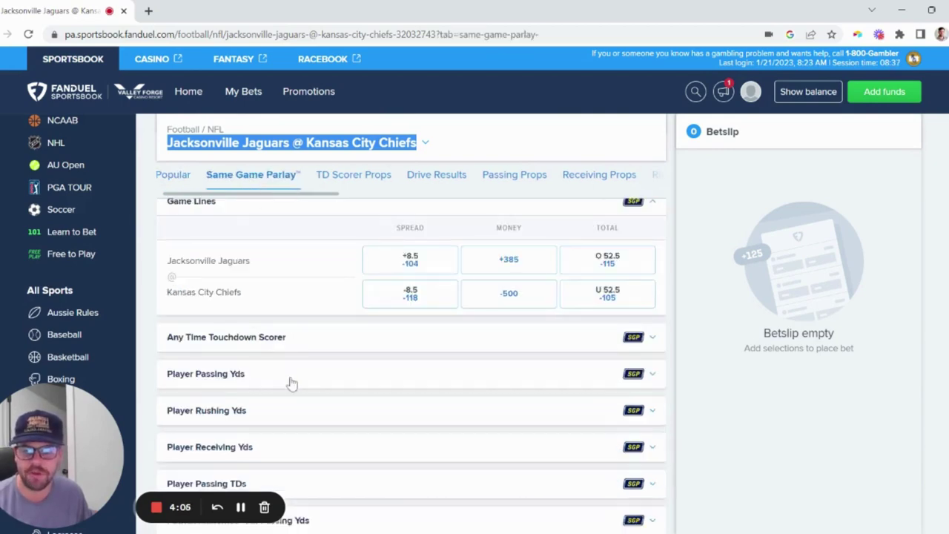
scroll(292, 383, "down", 3)
scroll(293, 376, "down", 1)
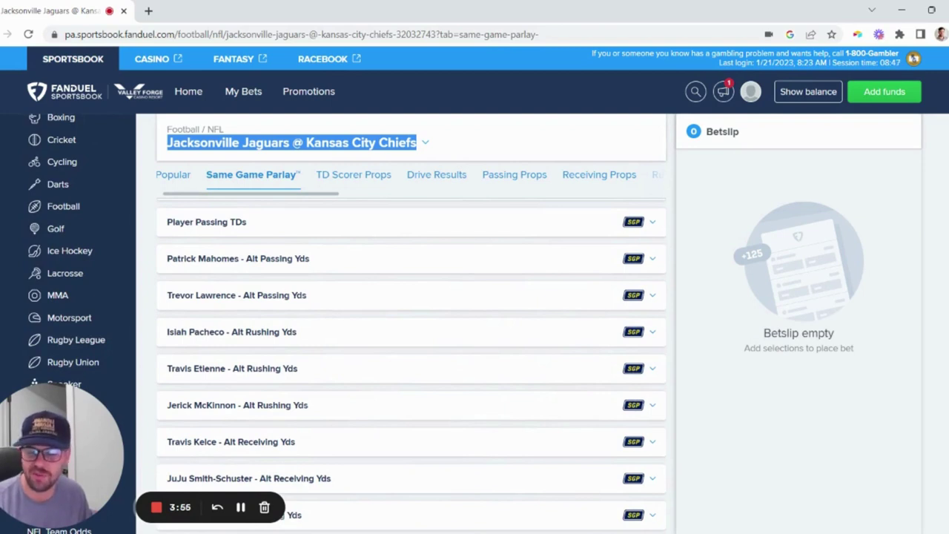
left_click(235, 304)
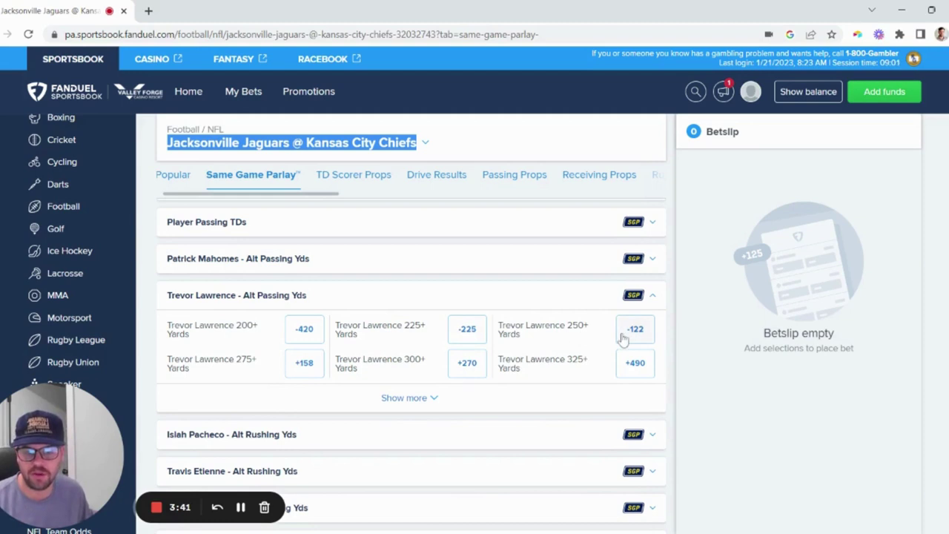
left_click(465, 340)
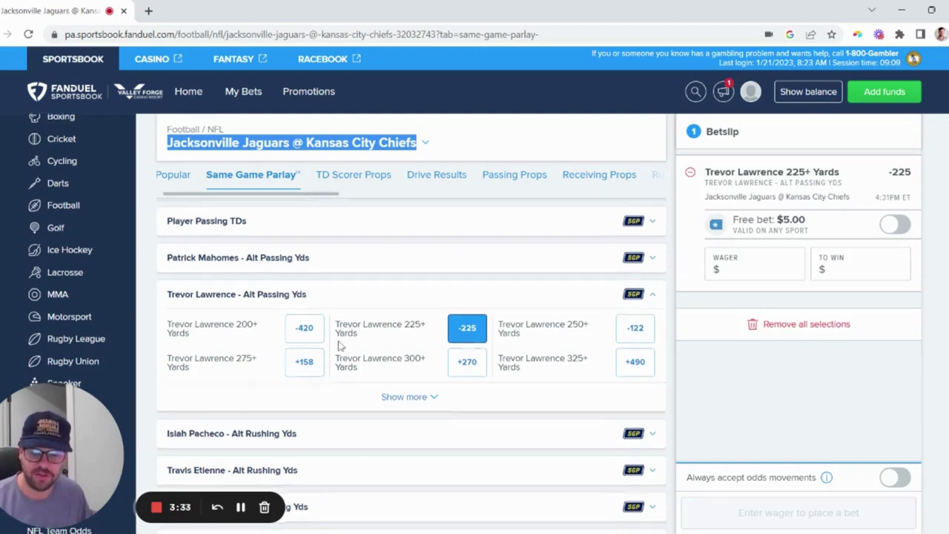
Add Christian Kirk 70+ alternate receiving yards as a parlay leg
scroll(341, 348, "down", 3)
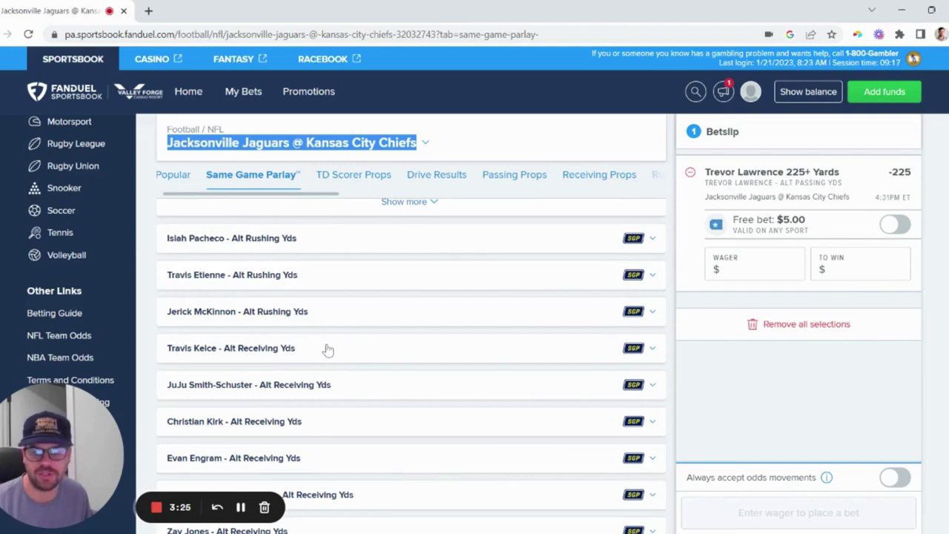
left_click(329, 429)
scroll(376, 383, "up", 1)
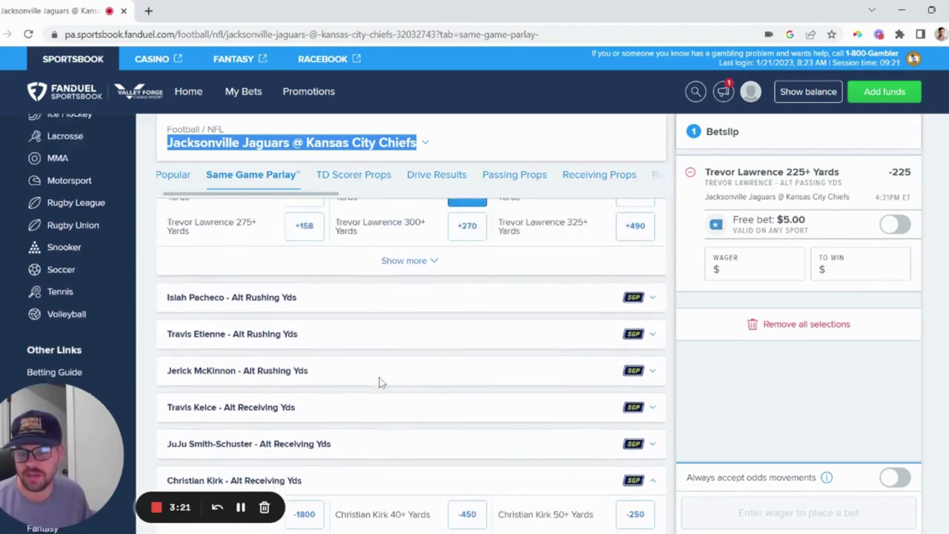
scroll(378, 382, "down", 2)
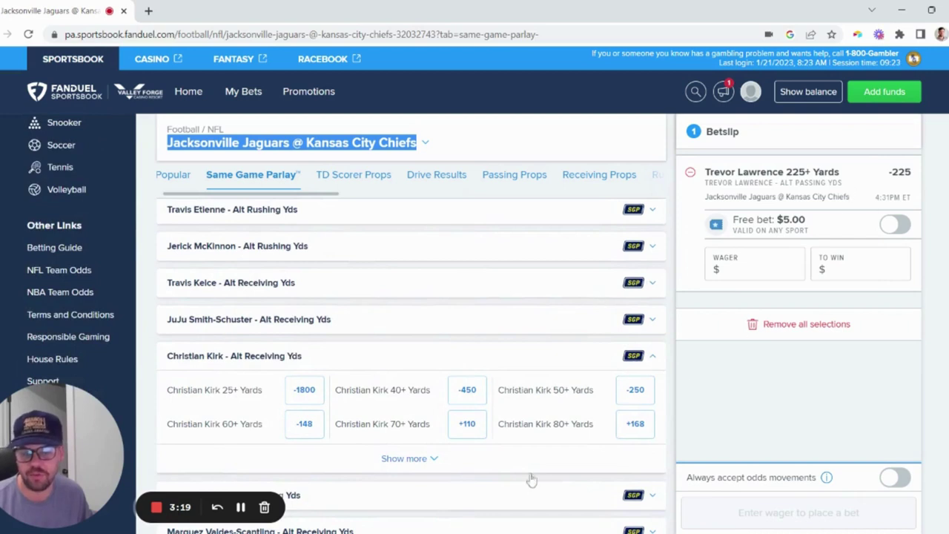
left_click_drag(335, 424, 437, 427)
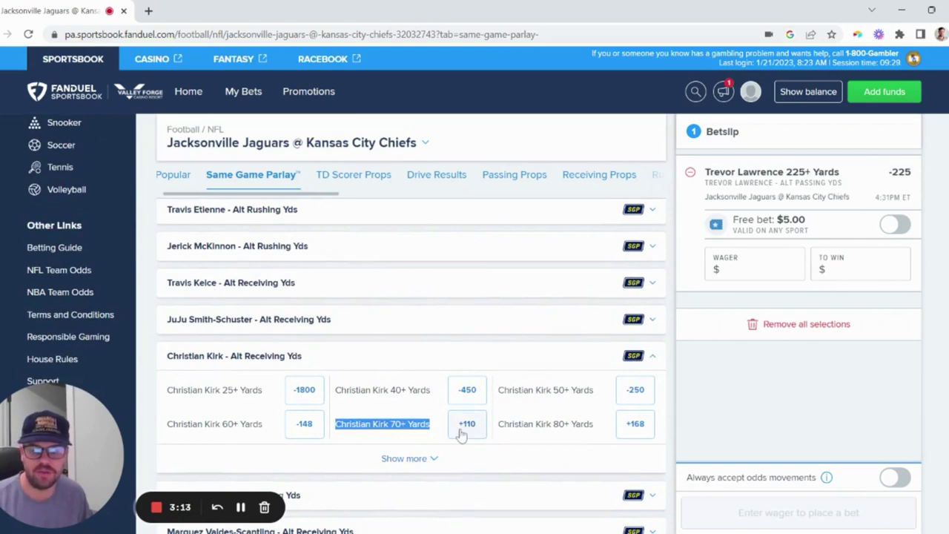
left_click(463, 426)
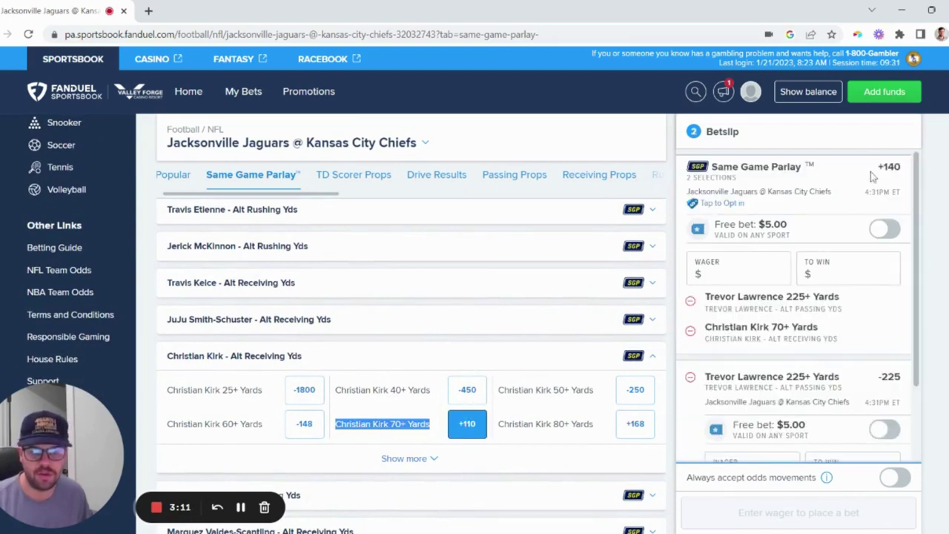
Add Christian Kirk as an any time touchdown scorer to the parlay
scroll(349, 298, "up", 3)
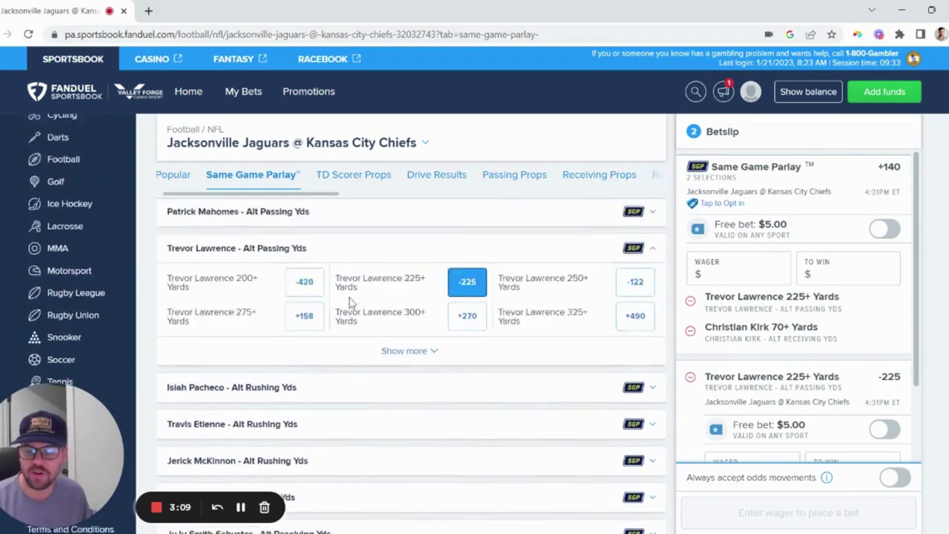
scroll(349, 298, "up", 3)
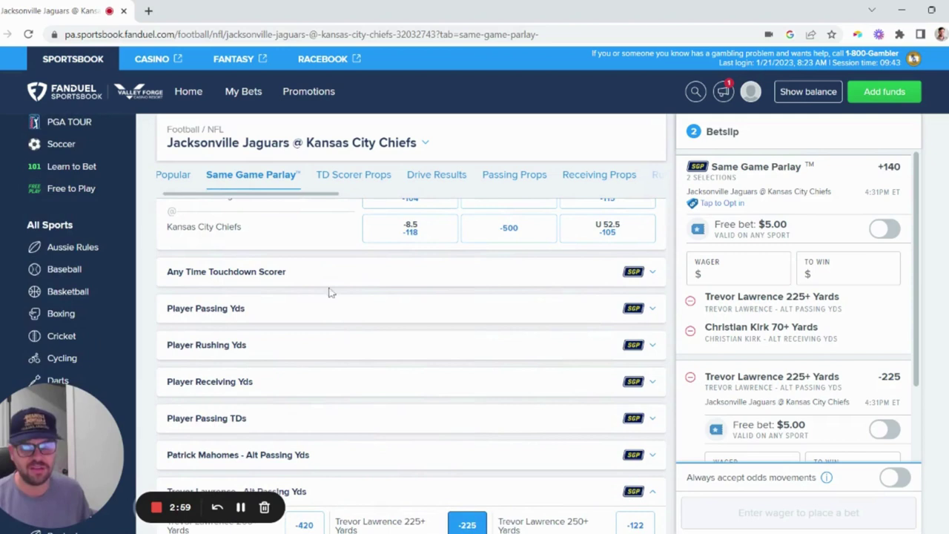
left_click(249, 280)
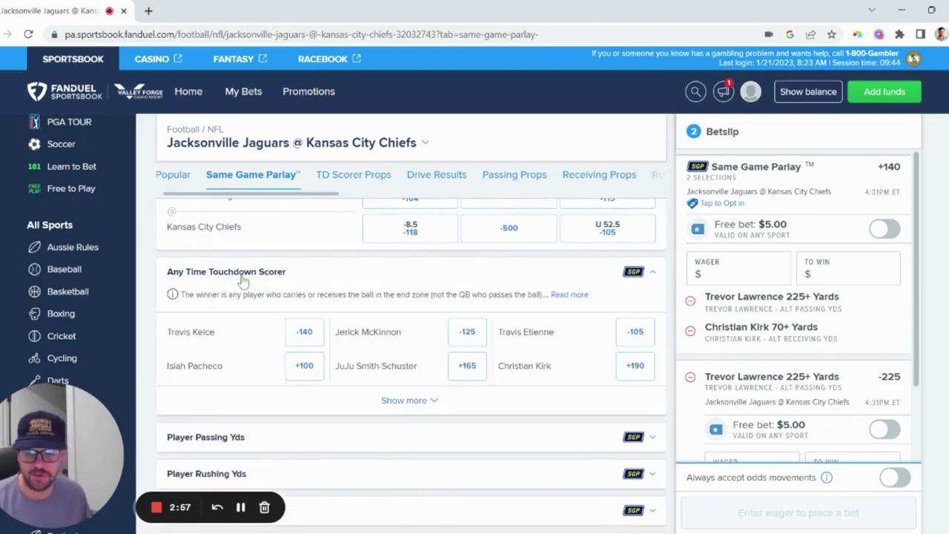
left_click(626, 374)
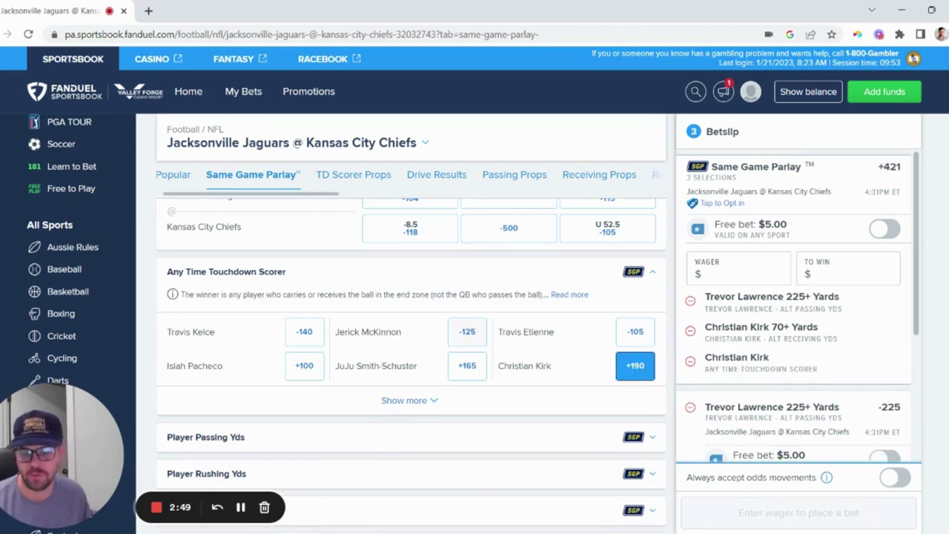
Add Travis Kelce 70+ alternate receiving yards to the parlay
scroll(362, 353, "down", 5)
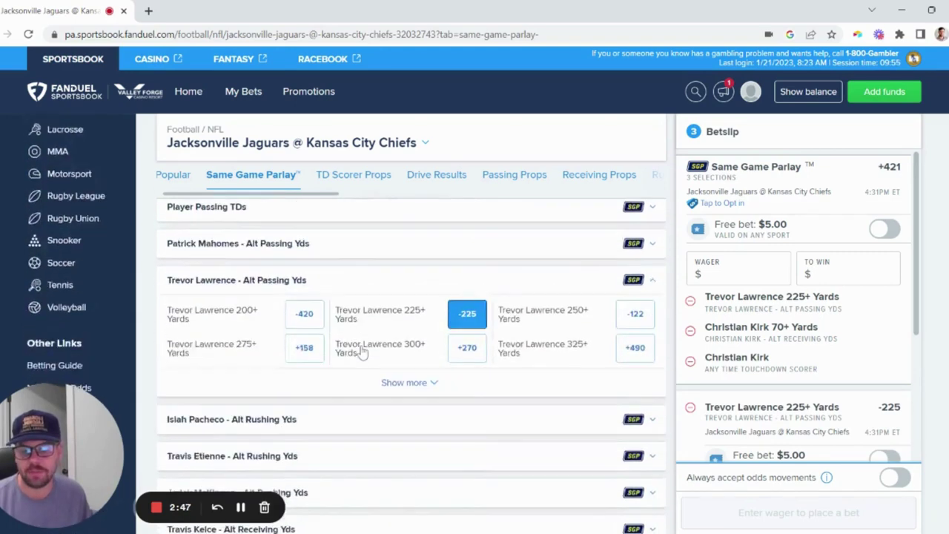
scroll(361, 353, "down", 3)
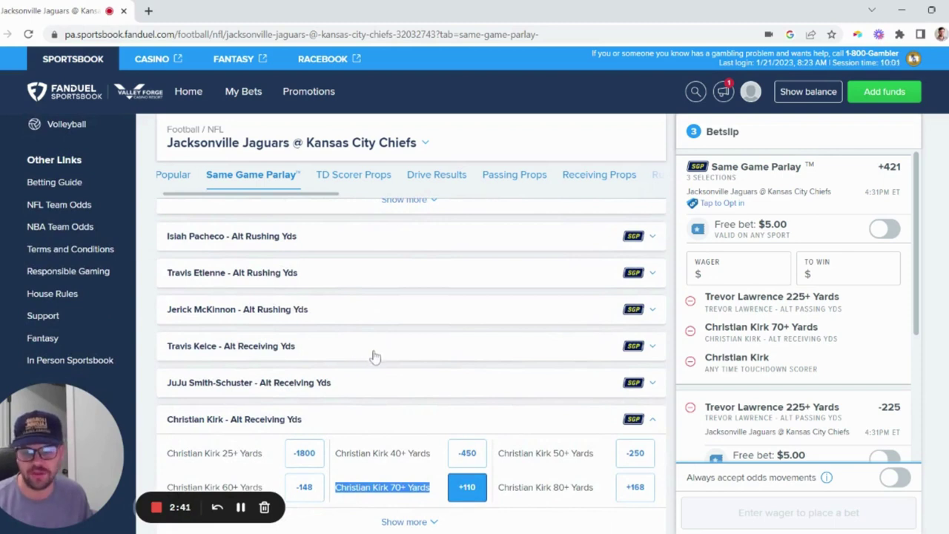
left_click(375, 352)
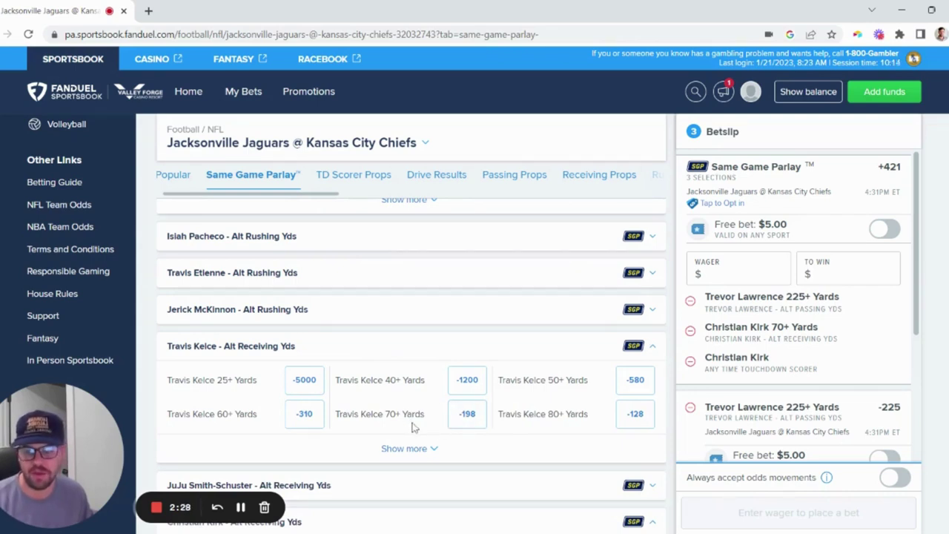
left_click(468, 421)
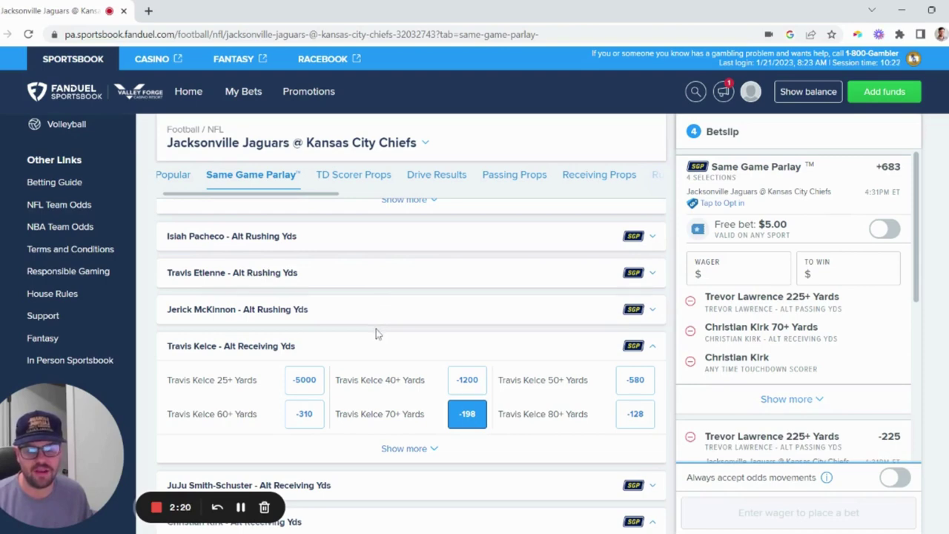
Find Travis Etienne's receiving yards among the game's receiving props and add the over 18.5 to the parlay
scroll(376, 334, "up", 3)
scroll(378, 341, "up", 2)
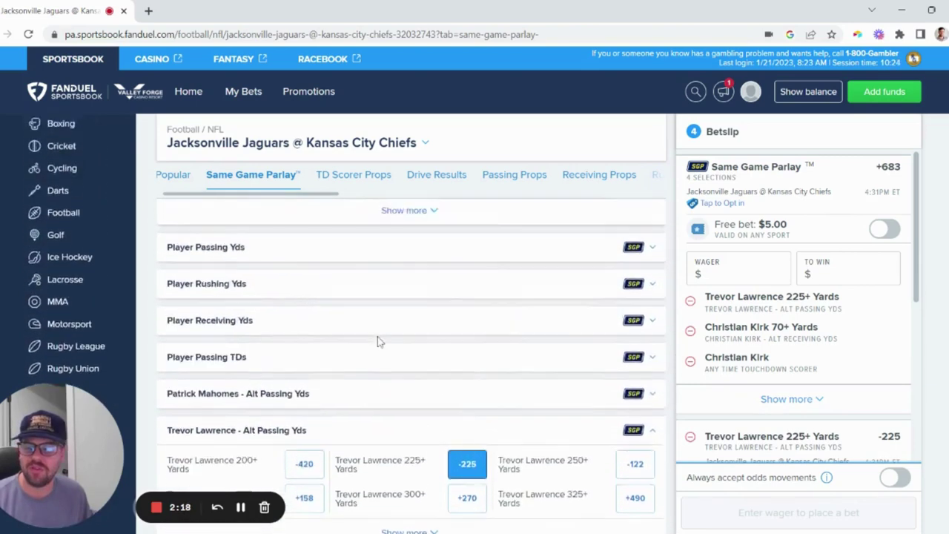
scroll(378, 342, "up", 1)
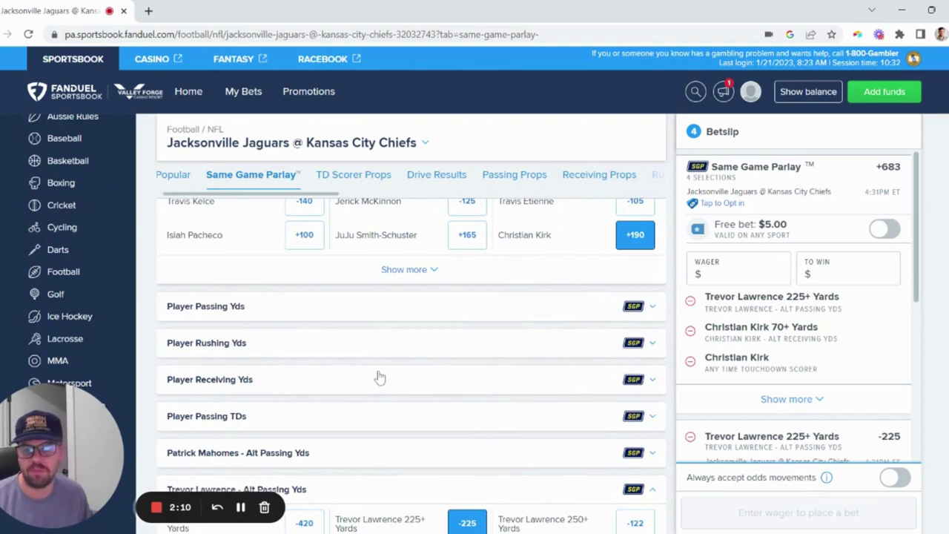
scroll(379, 378, "down", 2)
scroll(379, 377, "down", 15)
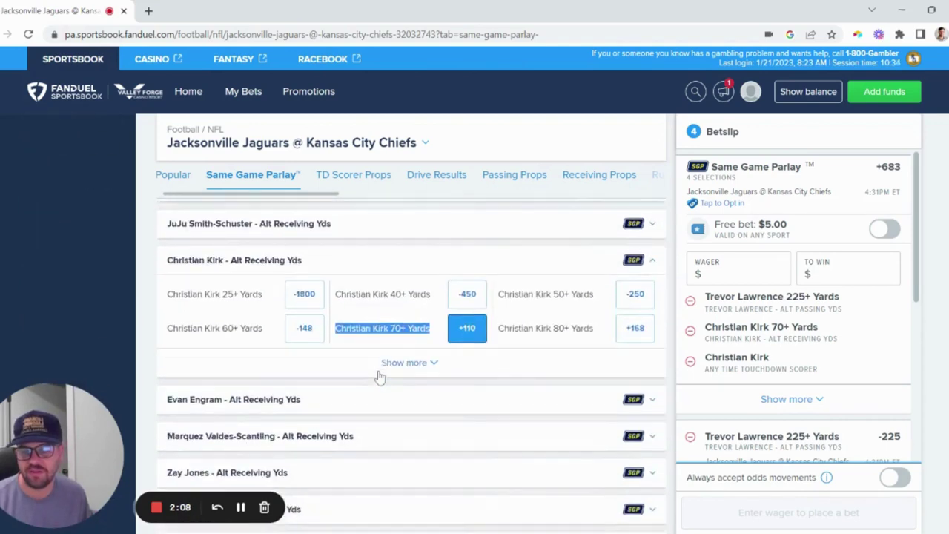
scroll(379, 374, "down", 8)
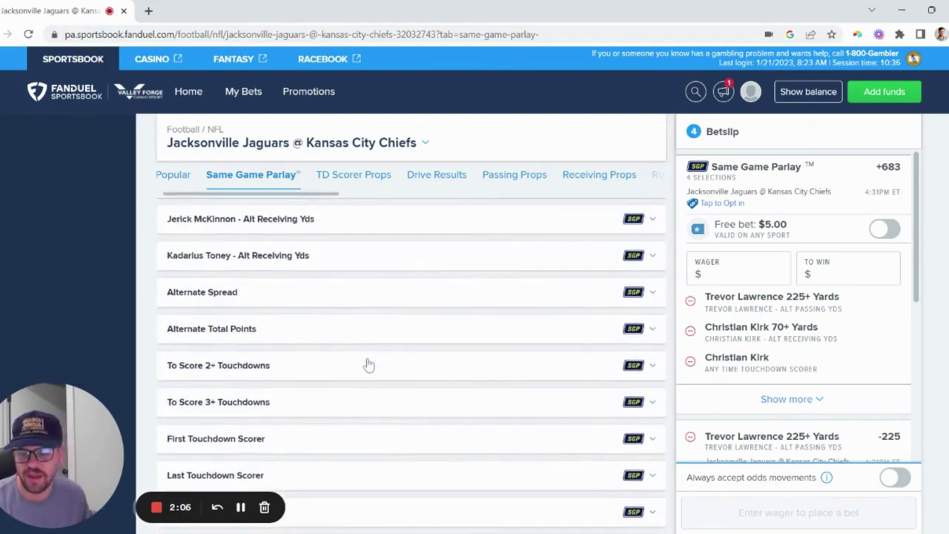
scroll(371, 375, "down", 3)
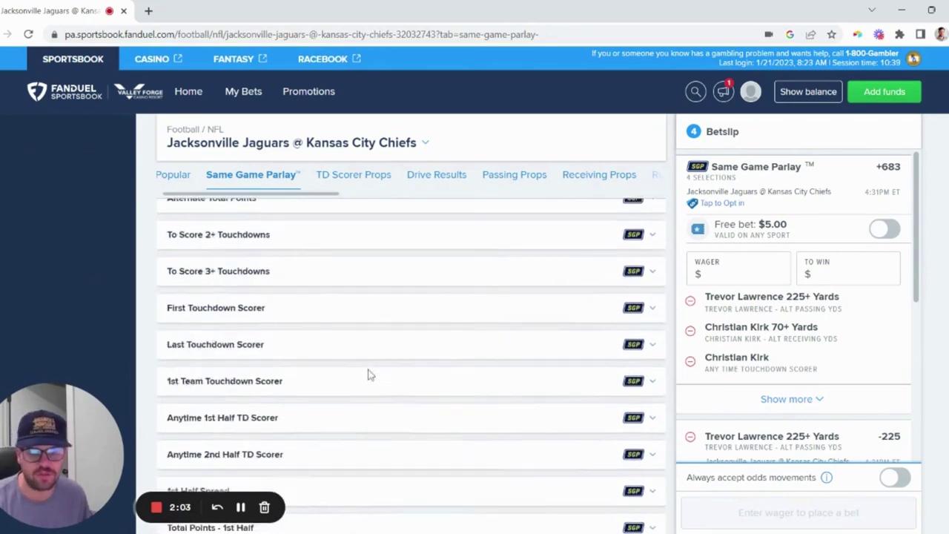
scroll(375, 237, "up", 5)
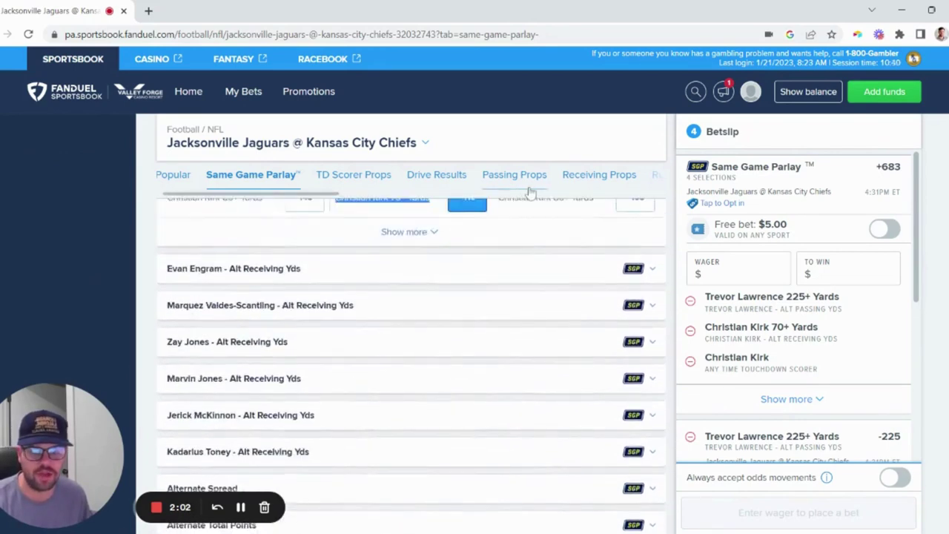
left_click(605, 181)
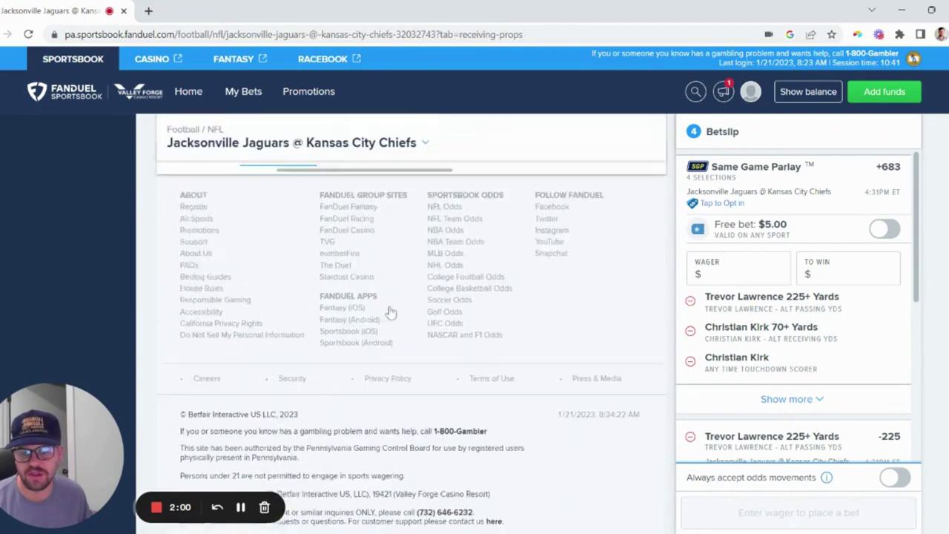
scroll(378, 320, "up", 3)
scroll(376, 322, "down", 2)
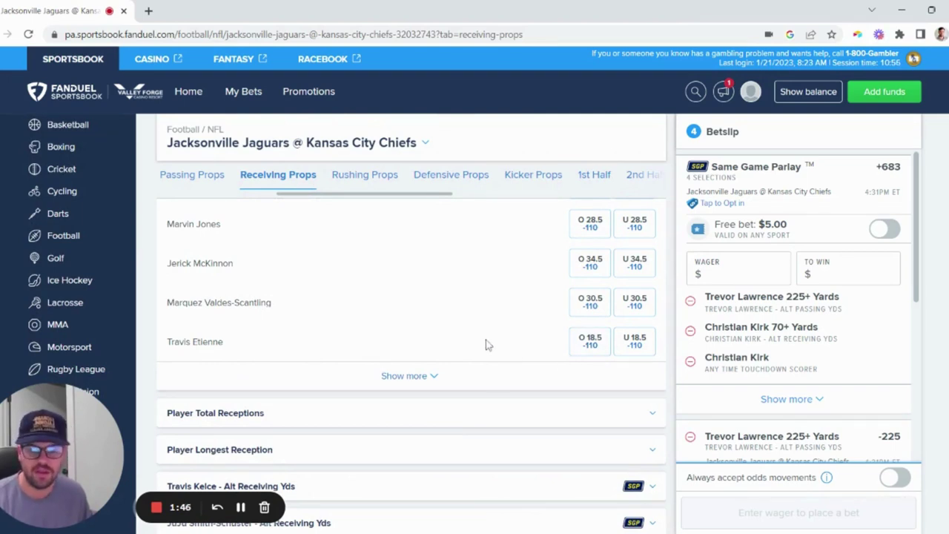
left_click(591, 347)
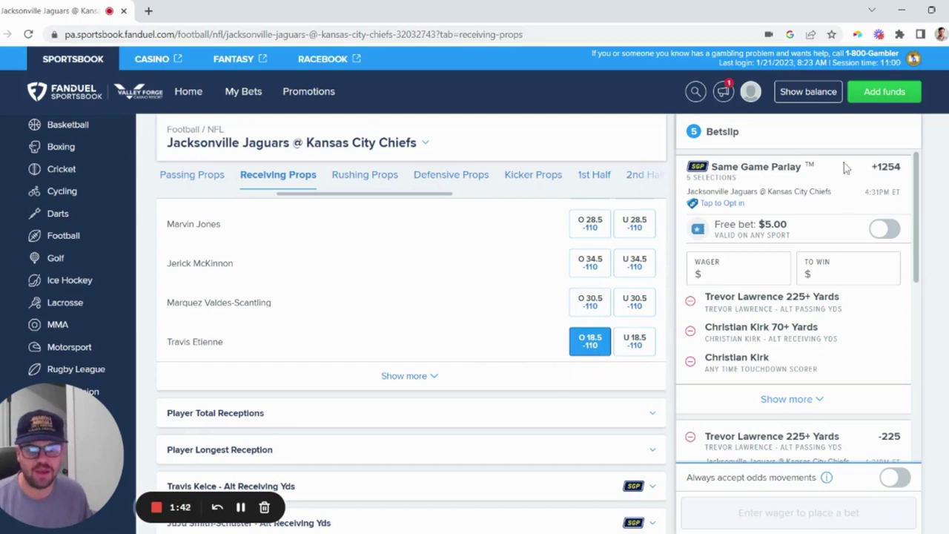
Set the Same Game Parlay wager to $50 and expand its full list of selections in the betslip
left_click_drag(869, 167, 911, 167)
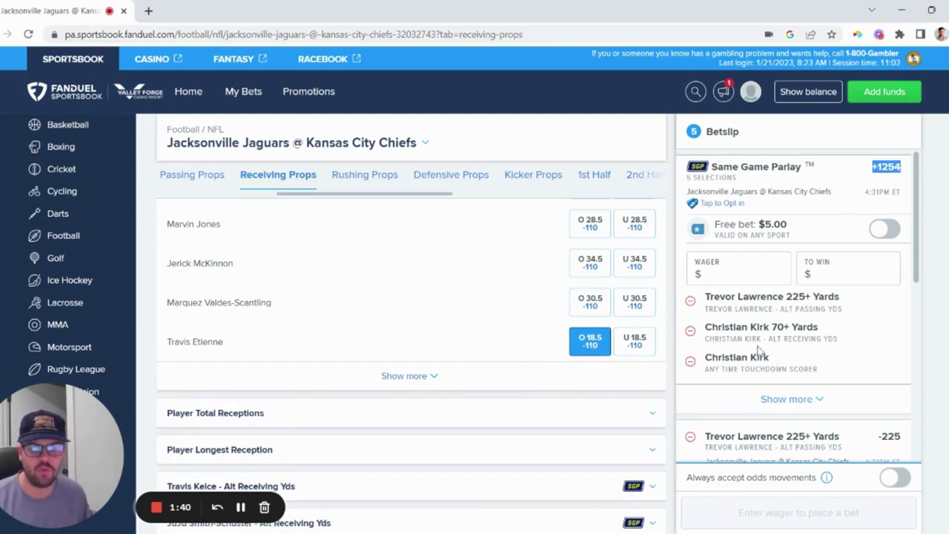
left_click(738, 271)
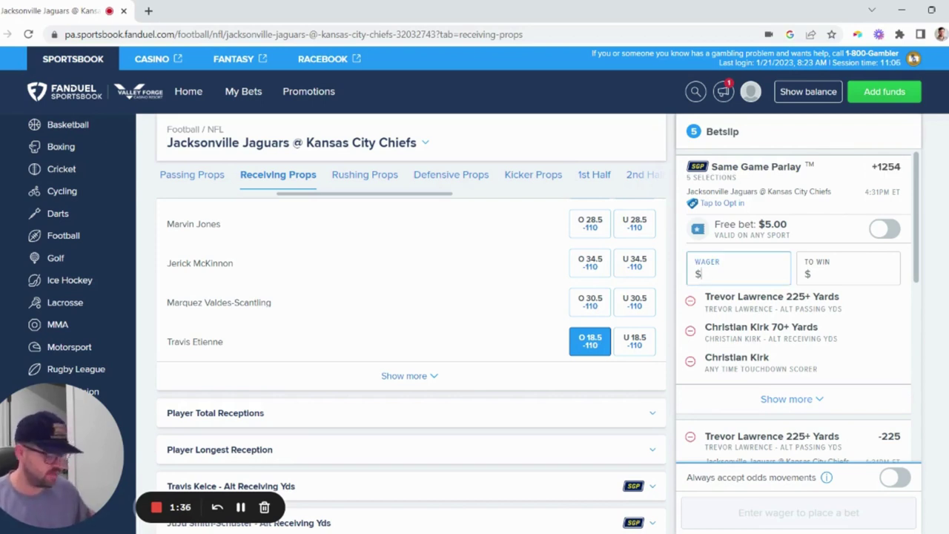
type("50")
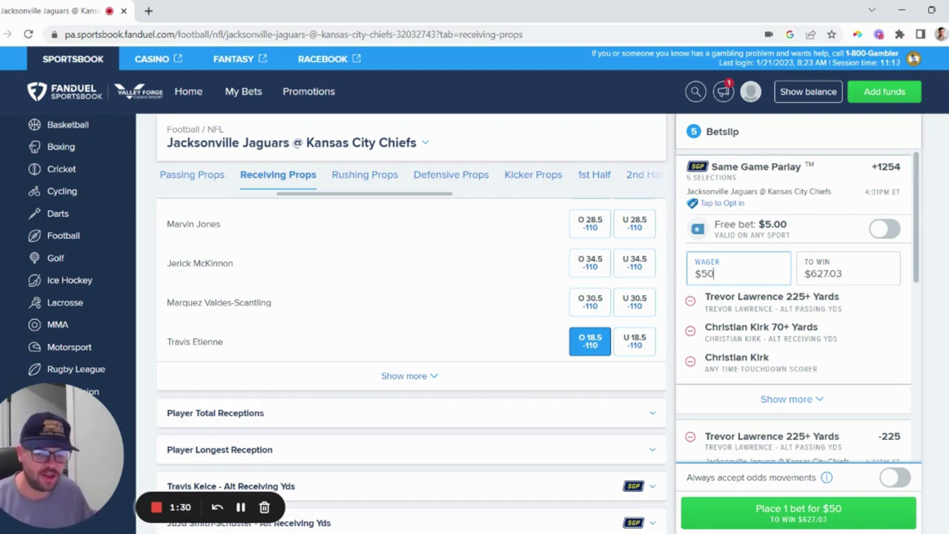
left_click(792, 399)
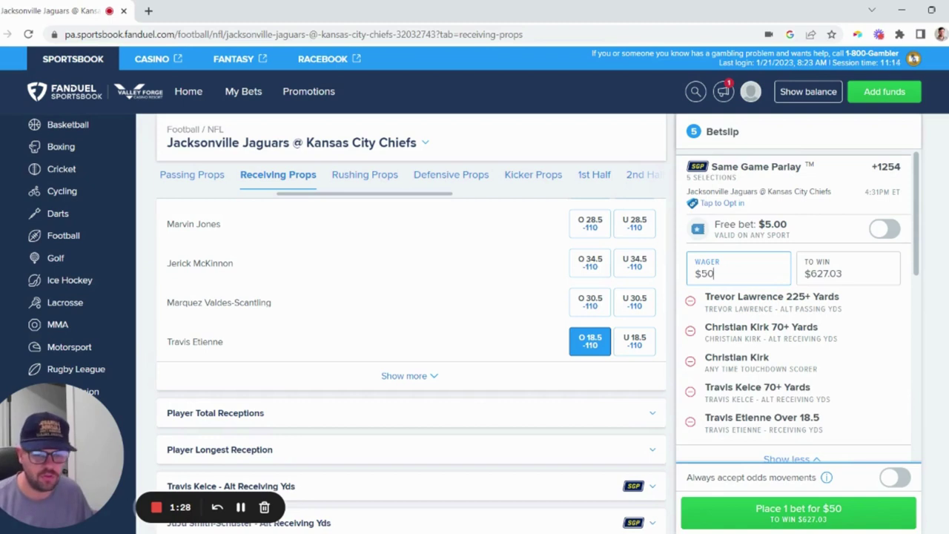